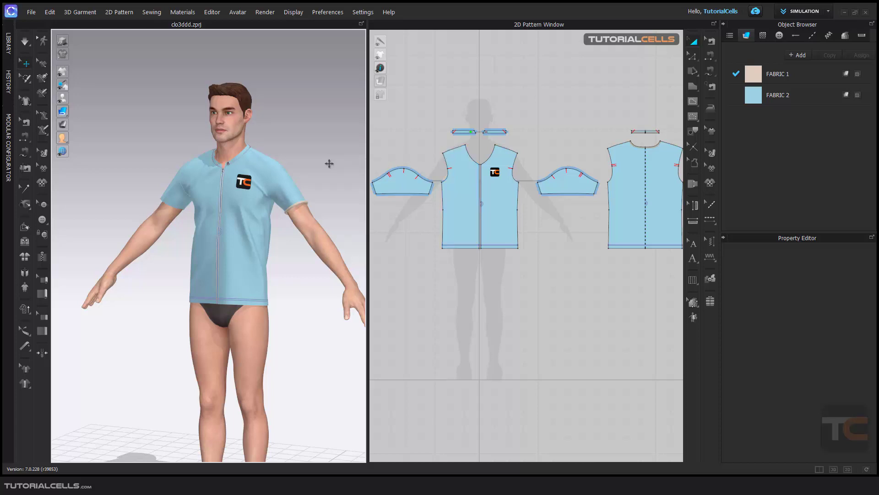
{"action": "right_click_drag", "start_coordinate": [328, 165], "coordinate": [296, 180]}
{"action": "left_click", "coordinate": [300, 177]}
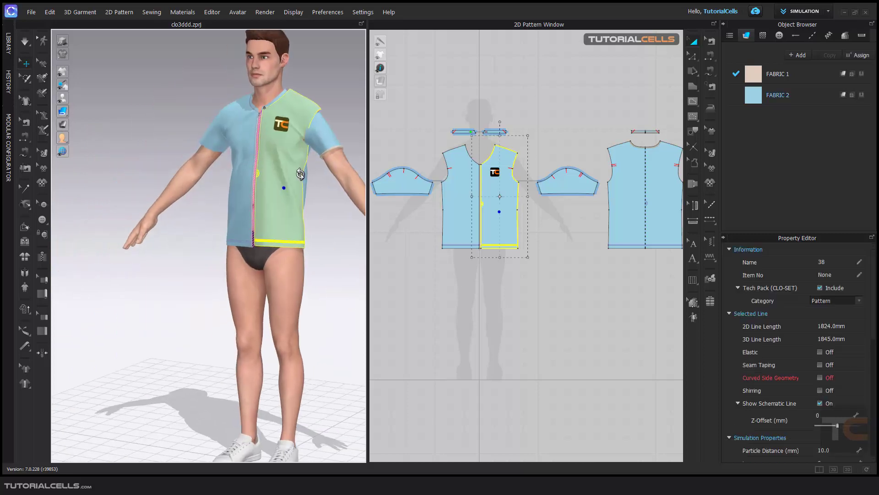
{"action": "right_click_drag", "start_coordinate": [328, 108], "coordinate": [282, 166]}
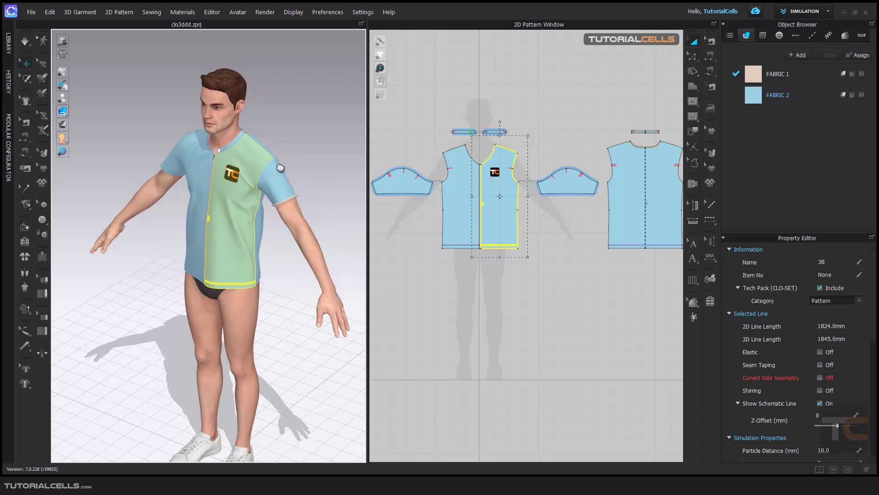
{"action": "left_click", "coordinate": [306, 153]}
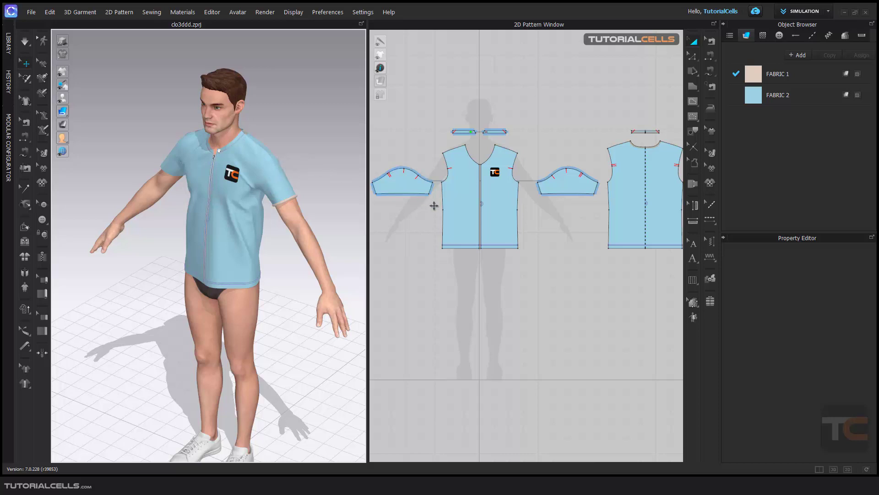
{"action": "right_click_drag", "start_coordinate": [435, 204], "coordinate": [438, 227]}
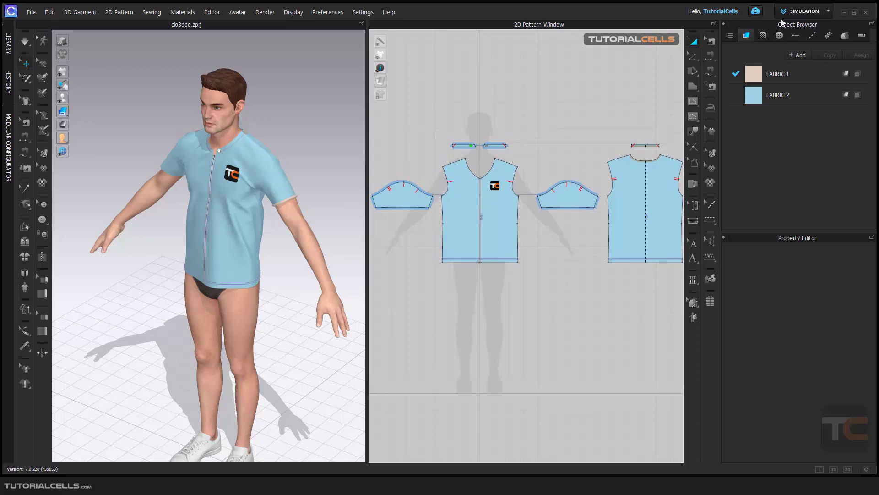
- Switch to the Animation workspace and show the contents of the Avatar library folder
{"action": "left_click", "coordinate": [810, 13]}
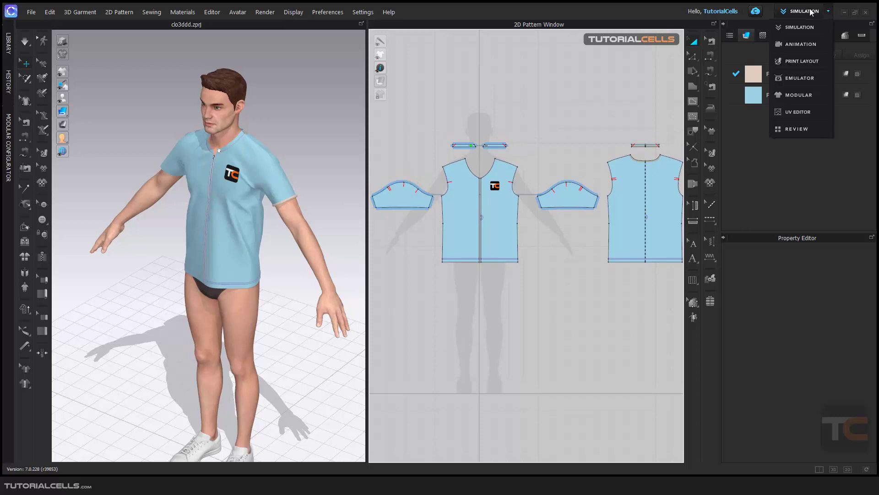
{"action": "left_click", "coordinate": [793, 44]}
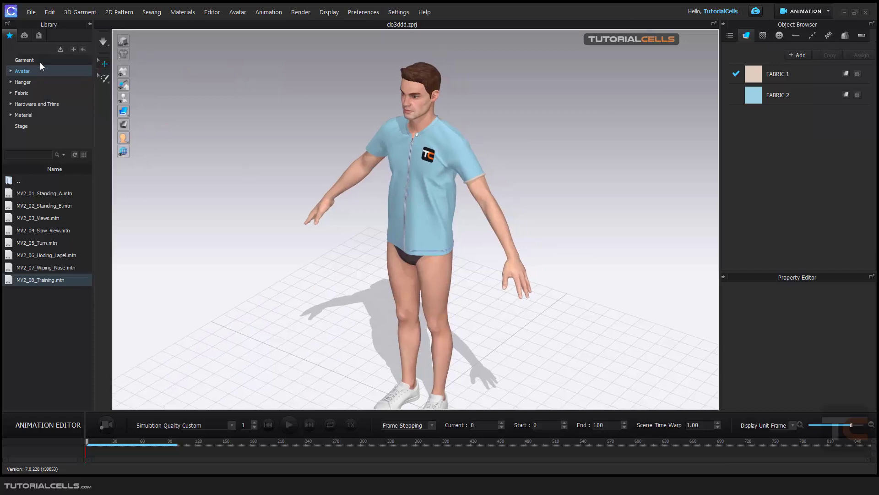
{"action": "left_click", "coordinate": [28, 71]}
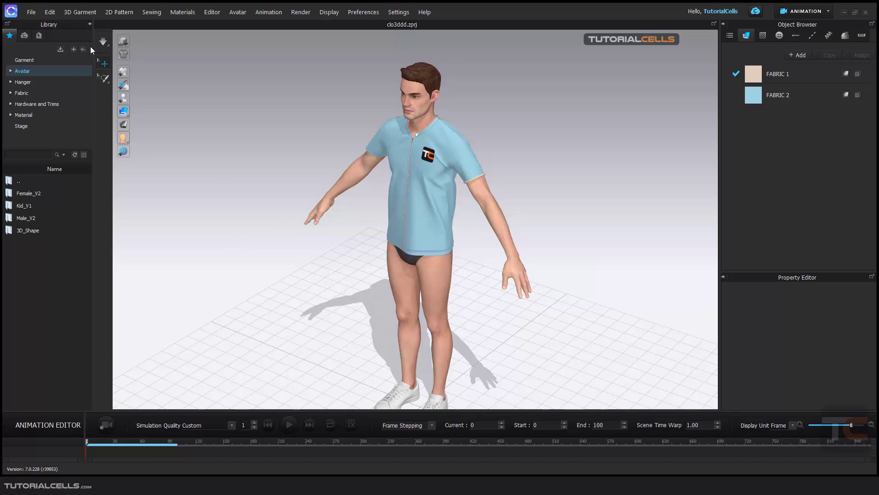
{"action": "left_click", "coordinate": [32, 12]}
{"action": "mouse_move", "coordinate": [52, 98]}
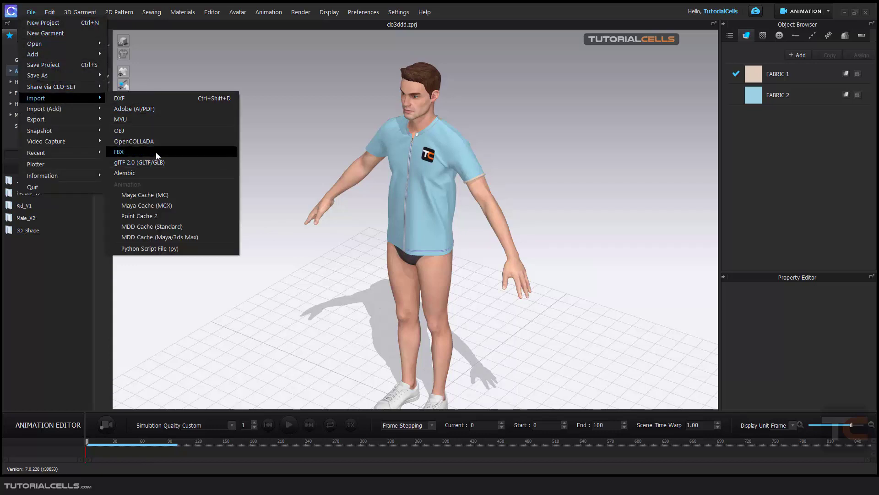
{"action": "left_click", "coordinate": [328, 164]}
{"action": "middle_click_drag", "start_coordinate": [333, 168], "coordinate": [332, 170]}
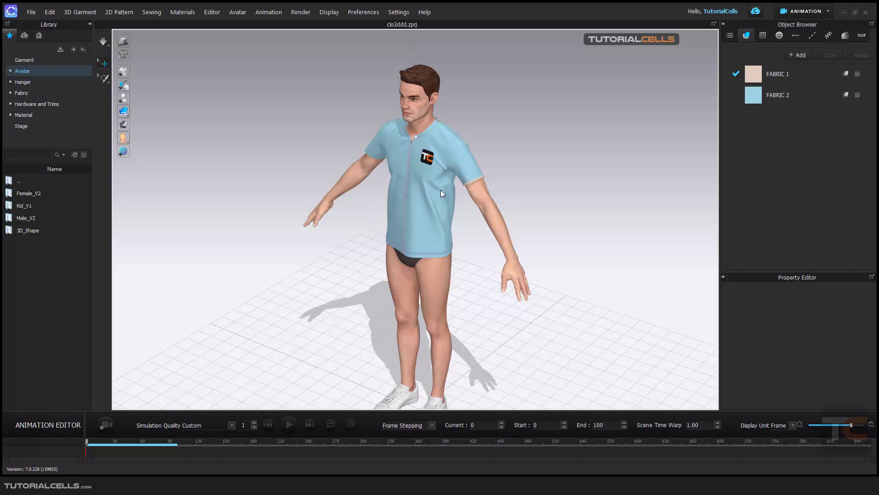
{"action": "mouse_move", "coordinate": [441, 190]}
{"action": "right_mouse_down"}
{"action": "mouse_move", "coordinate": [452, 188]}
{"action": "mouse_move", "coordinate": [444, 185]}
{"action": "right_mouse_up"}
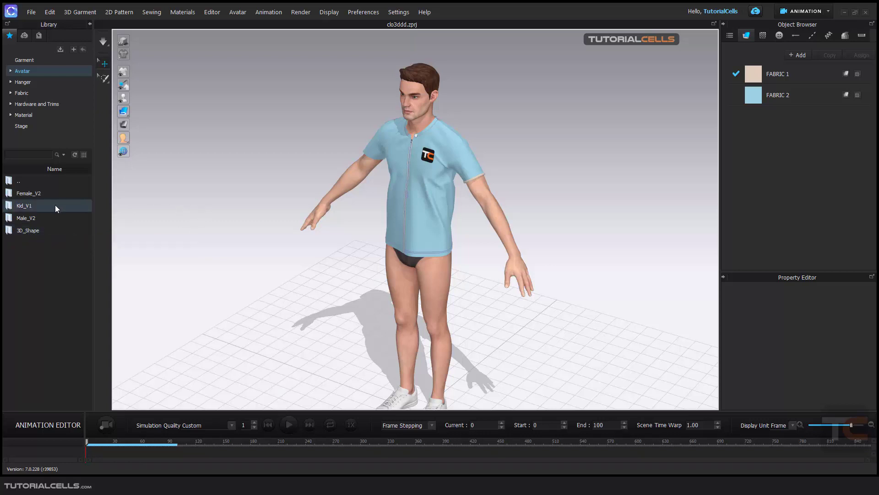
- Load the Male_V2 motion MV2_08_Training.mtn onto the avatar, moving avatar and garment to the start position with a 30 FPS transition animation
{"action": "double_click", "coordinate": [33, 218]}
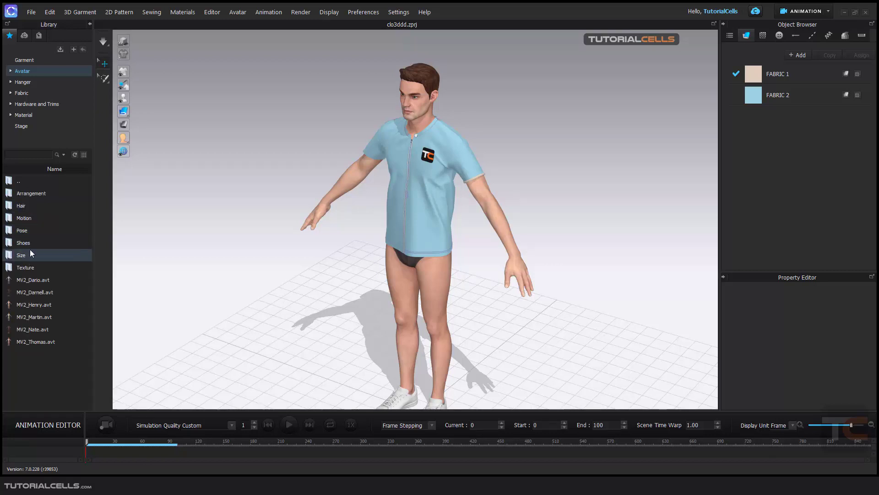
{"action": "double_click", "coordinate": [33, 220]}
{"action": "left_click_drag", "start_coordinate": [21, 280], "coordinate": [315, 229]}
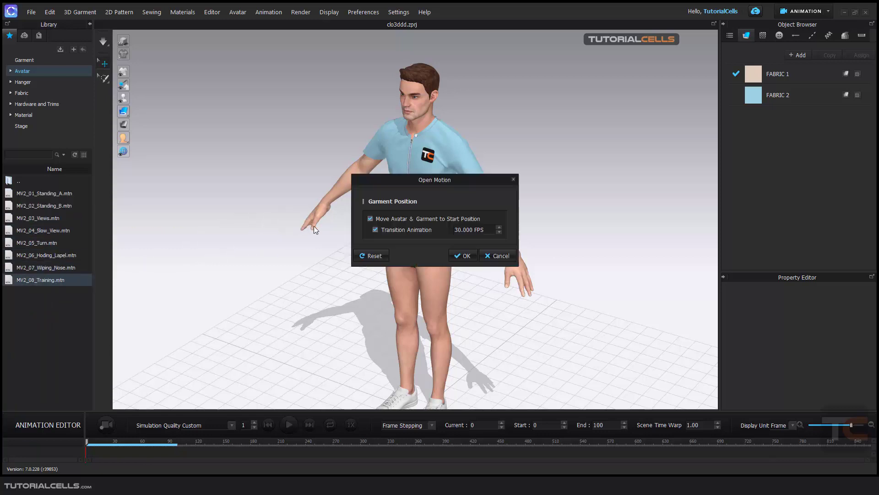
{"action": "left_click", "coordinate": [456, 255]}
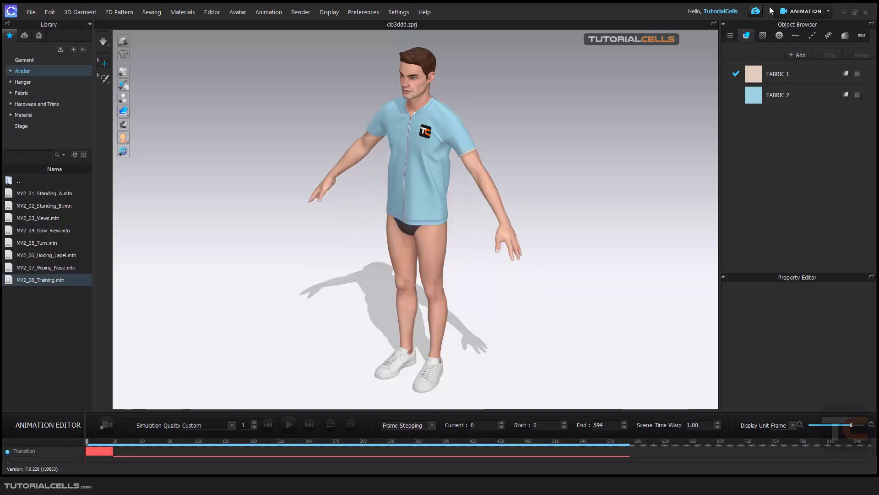
- Enlarge the animation editor to show both motion tracks, and play the motion before returning to the first frame
{"action": "scroll", "coordinate": [472, 257], "scroll_direction": "down", "scroll_amount": 3}
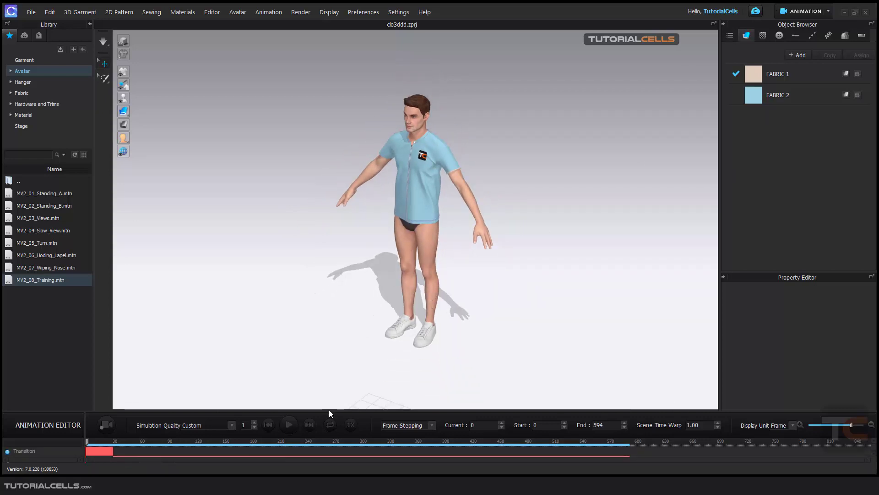
{"action": "left_click_drag", "start_coordinate": [329, 410], "coordinate": [327, 390]}
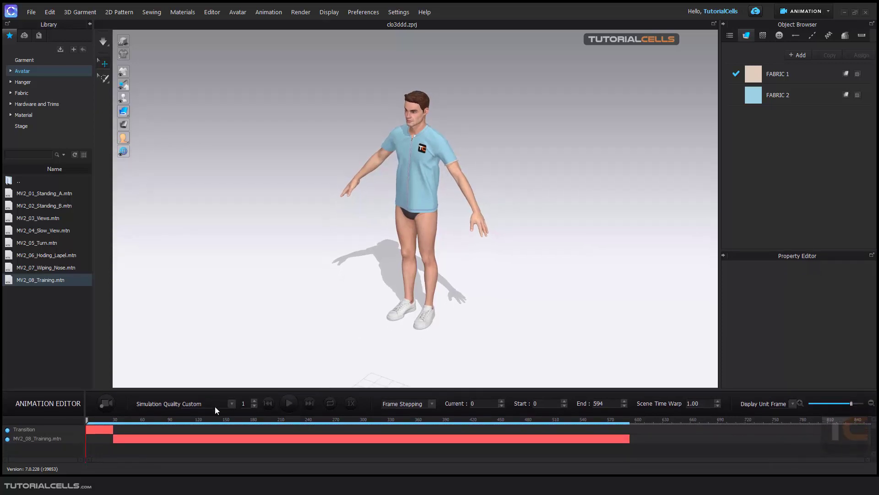
{"action": "left_click", "coordinate": [289, 403]}
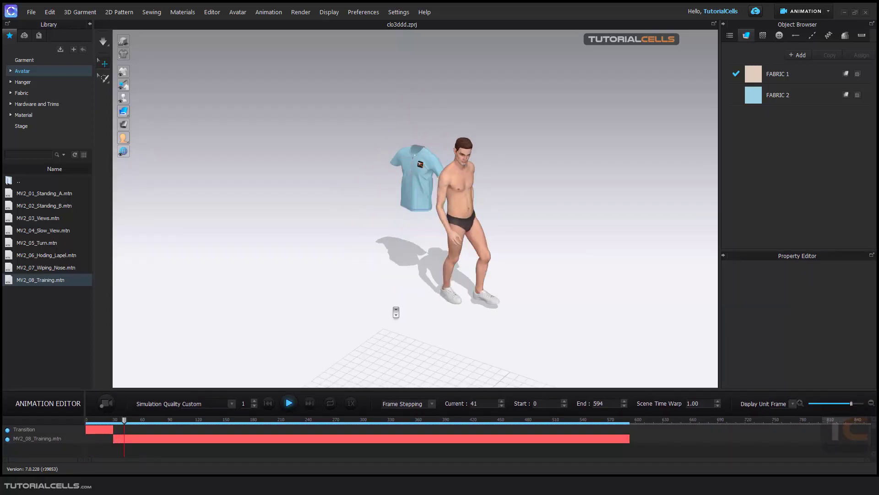
{"action": "scroll", "coordinate": [466, 317], "scroll_direction": "down", "scroll_amount": 3}
{"action": "middle_click_drag", "start_coordinate": [465, 317], "coordinate": [465, 275]}
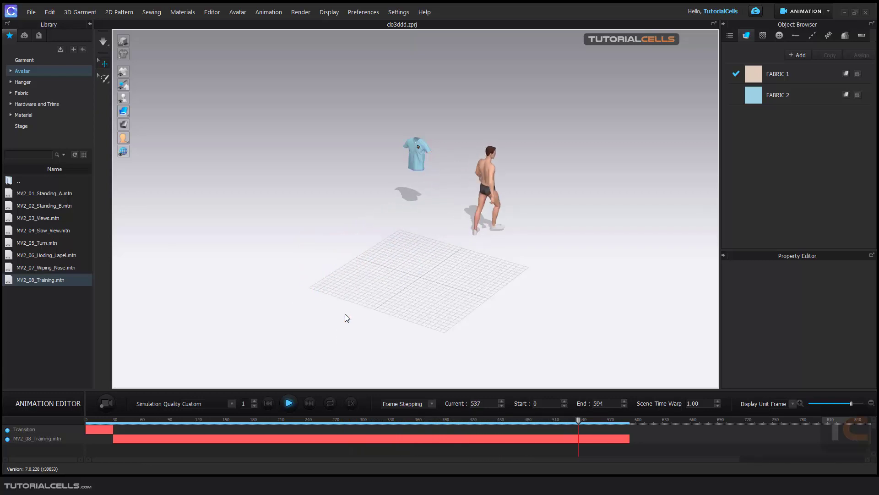
{"action": "left_click", "coordinate": [273, 403]}
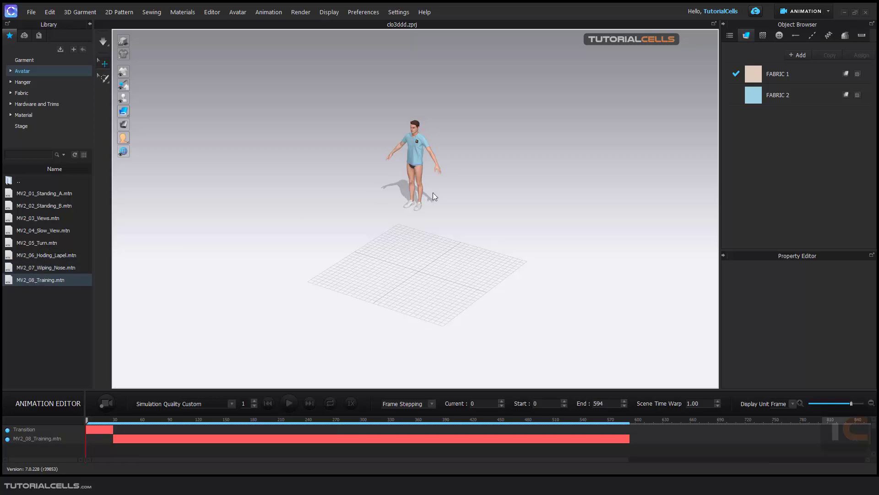
- Replay the start of the motion and scrub the timeline across the transition to frame 55, ending back at frame 0
{"action": "scroll", "coordinate": [434, 194], "scroll_direction": "up", "scroll_amount": 1}
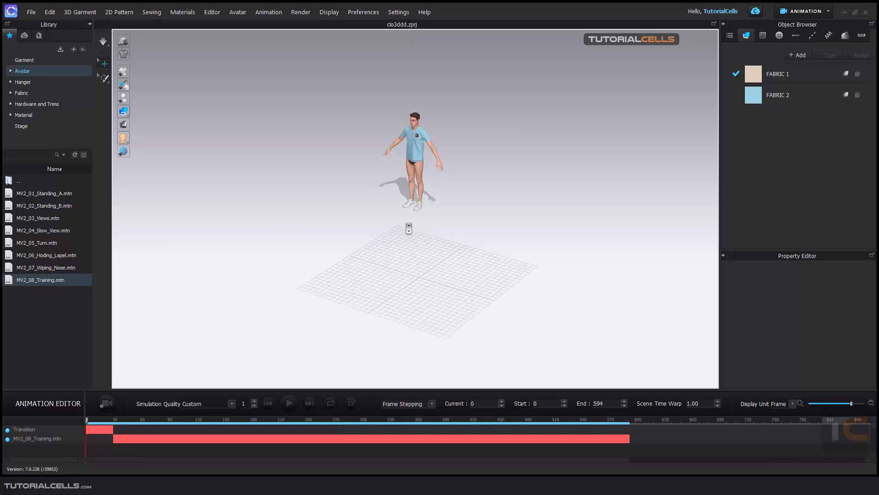
{"action": "left_click", "coordinate": [292, 402]}
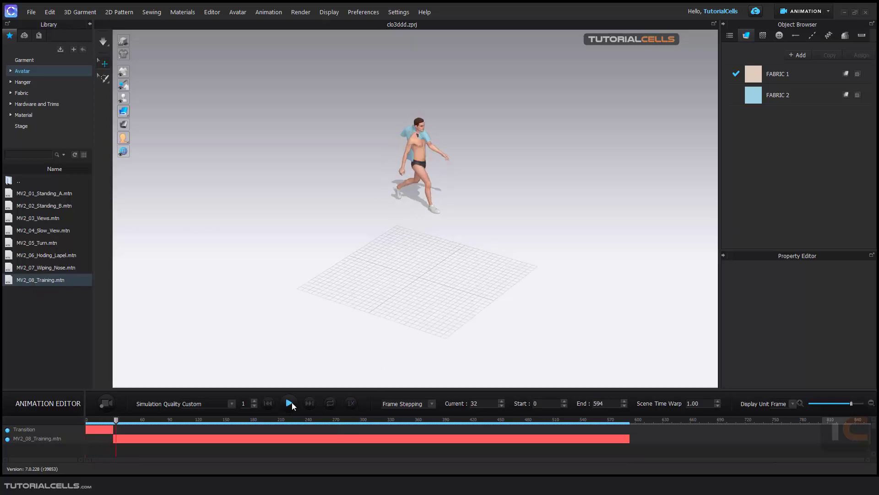
{"action": "left_click", "coordinate": [265, 404]}
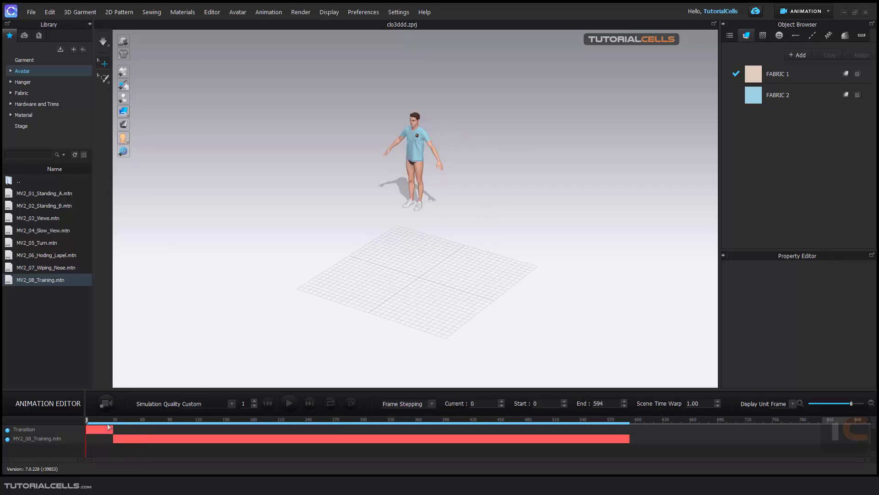
{"action": "left_click", "coordinate": [21, 430]}
{"action": "left_click_drag", "start_coordinate": [87, 420], "coordinate": [136, 420]}
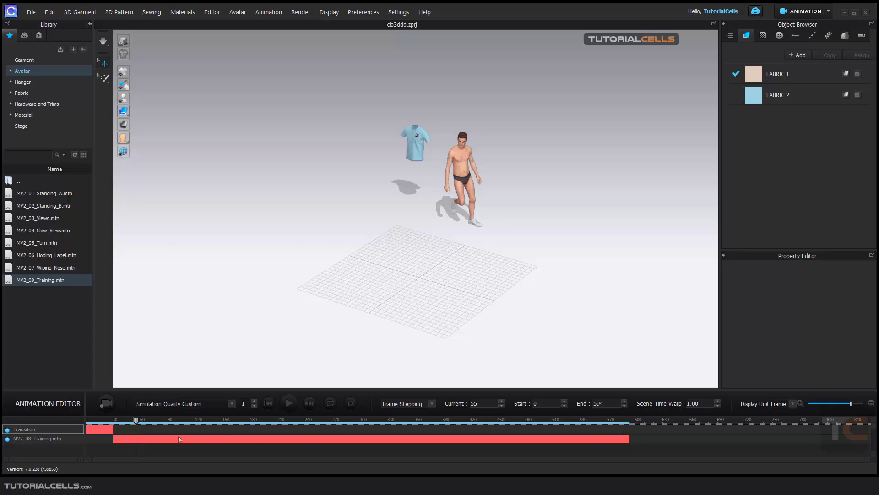
{"action": "left_click_drag", "start_coordinate": [136, 421], "coordinate": [84, 420]}
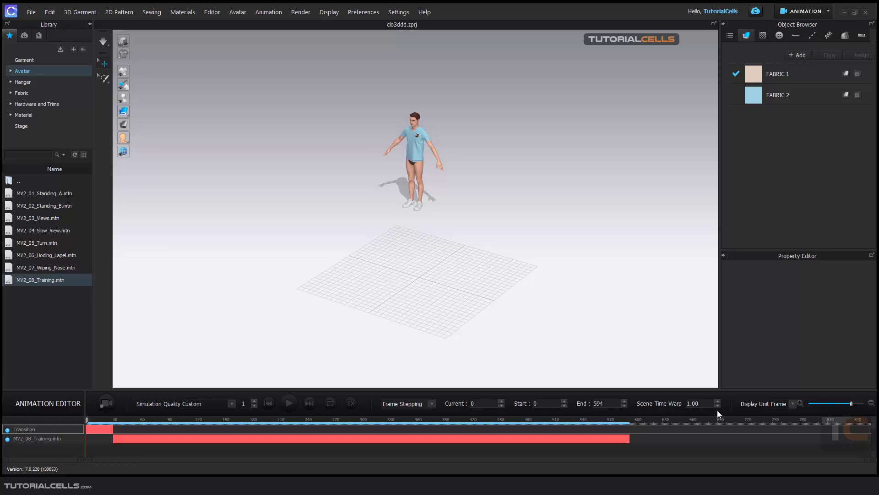
- Set the timeline display unit to seconds and the simulation quality to Animation (Stable)
{"action": "left_click", "coordinate": [780, 417]}
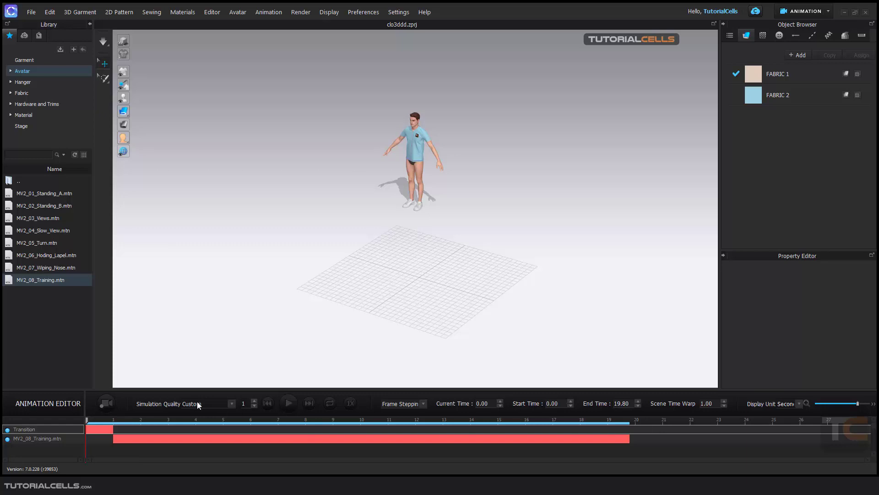
{"action": "left_click", "coordinate": [231, 404]}
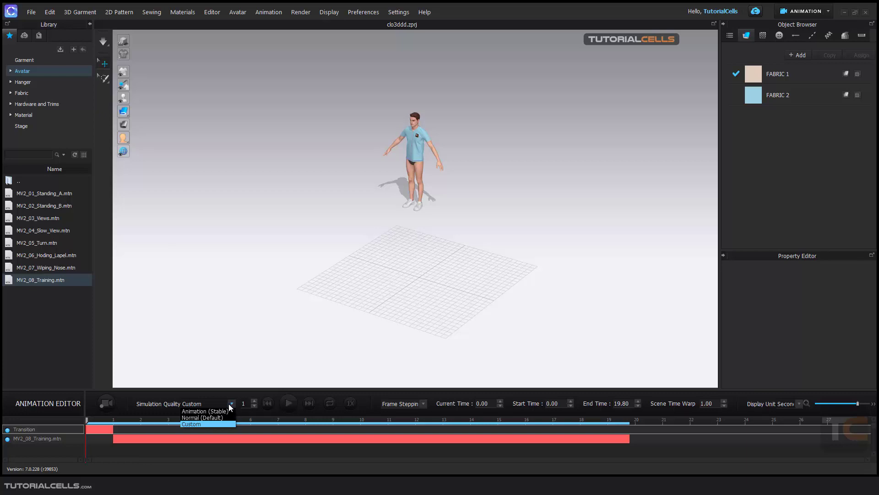
{"action": "left_click", "coordinate": [194, 411]}
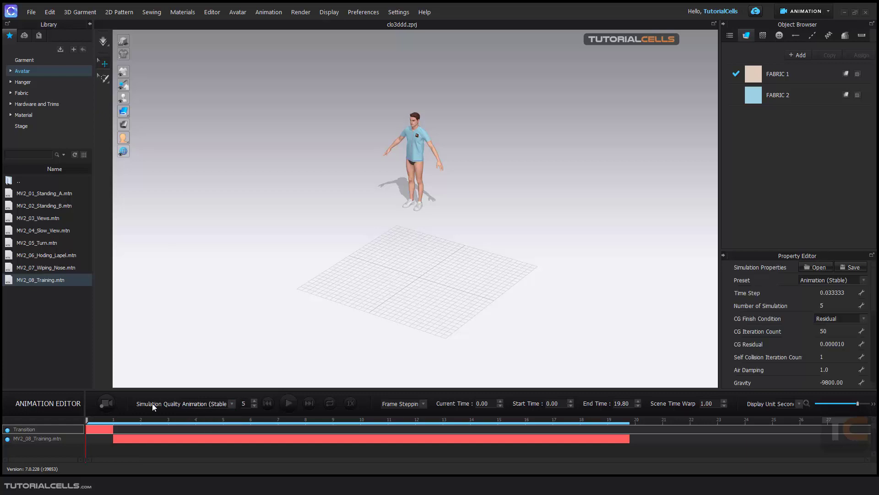
- Start recording the garment simulation, stop it at about 0.03 s, and check the new Garment track
{"action": "left_click", "coordinate": [115, 405]}
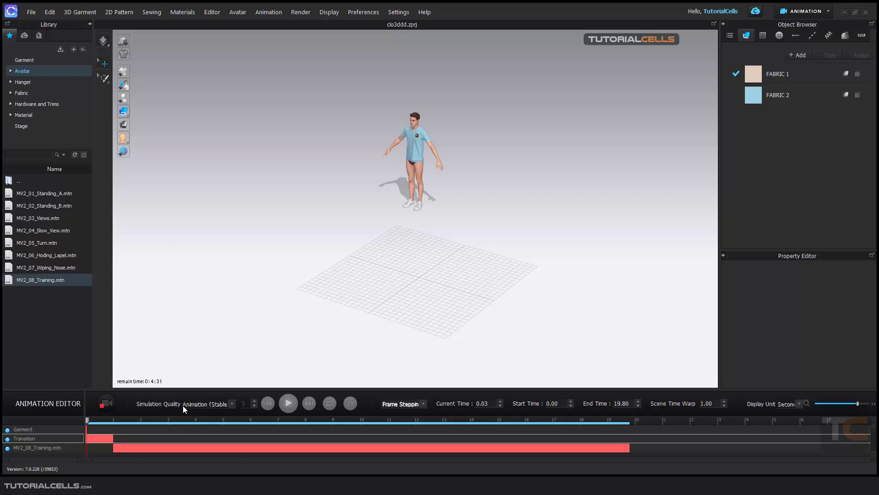
{"action": "left_click", "coordinate": [106, 403]}
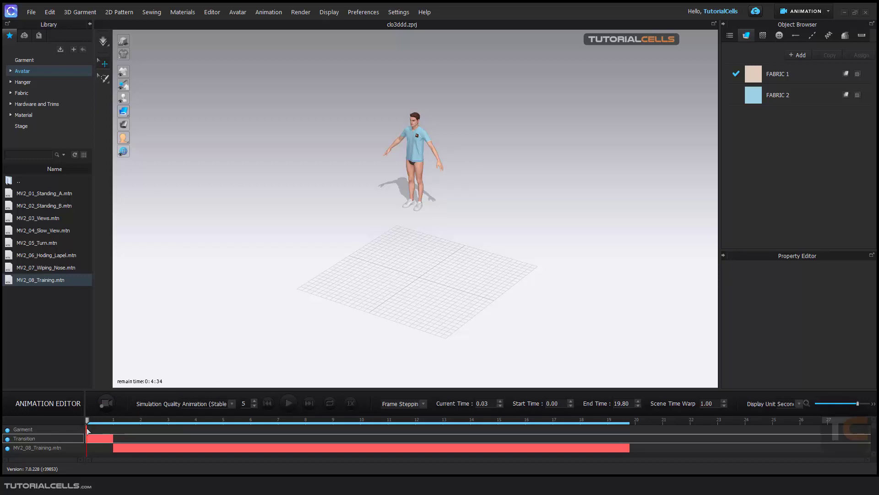
{"action": "left_click", "coordinate": [105, 429]}
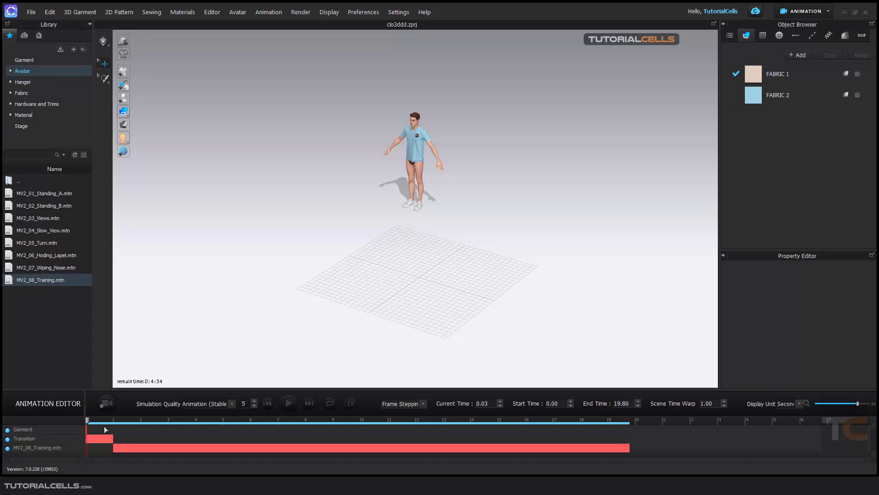
{"action": "left_click", "coordinate": [61, 431]}
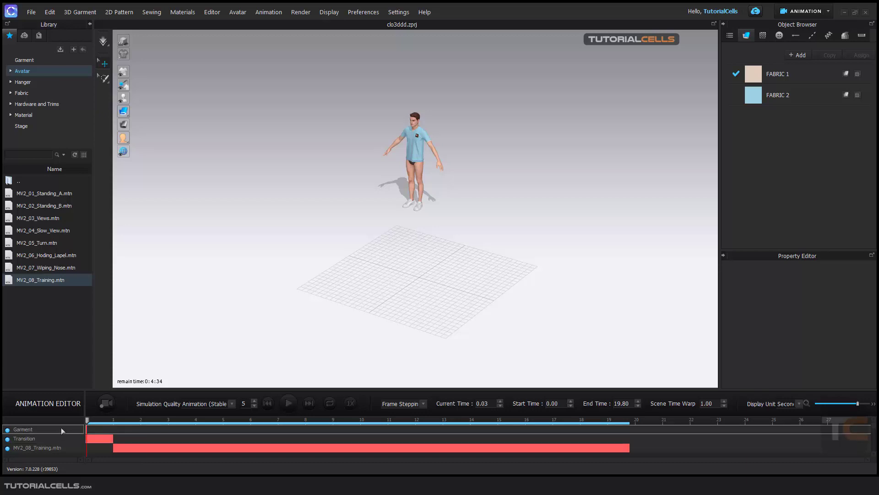
{"action": "right_click", "coordinate": [98, 436]}
{"action": "left_click", "coordinate": [91, 430]}
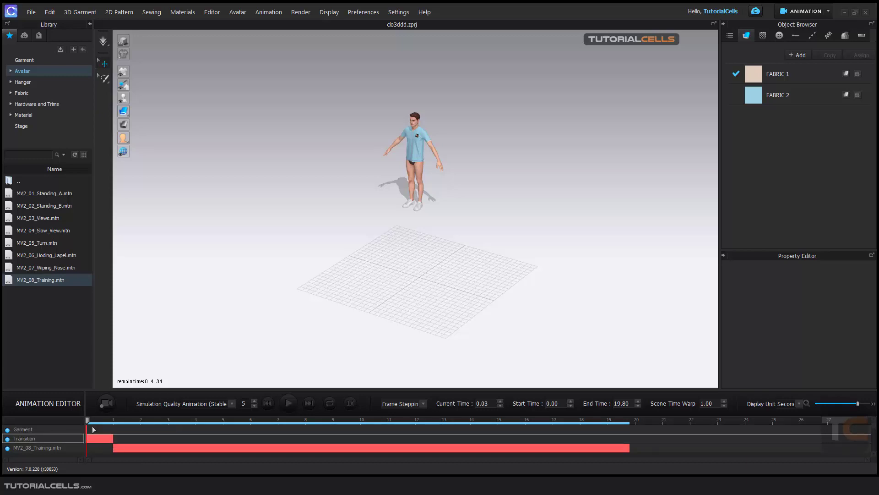
- Set the simulation quality to Normal (Default) and record the garment simulation over the whole 19.80 s motion
{"action": "left_click_drag", "start_coordinate": [859, 403], "coordinate": [864, 405]}
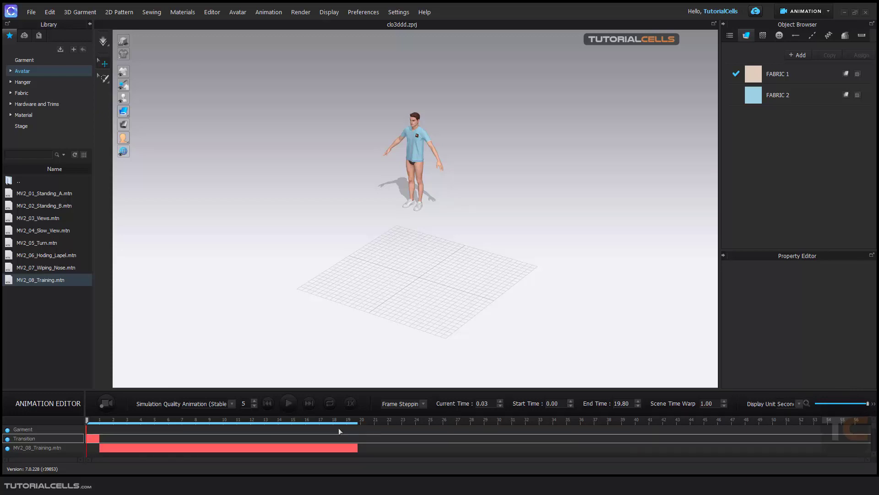
{"action": "left_click", "coordinate": [231, 403]}
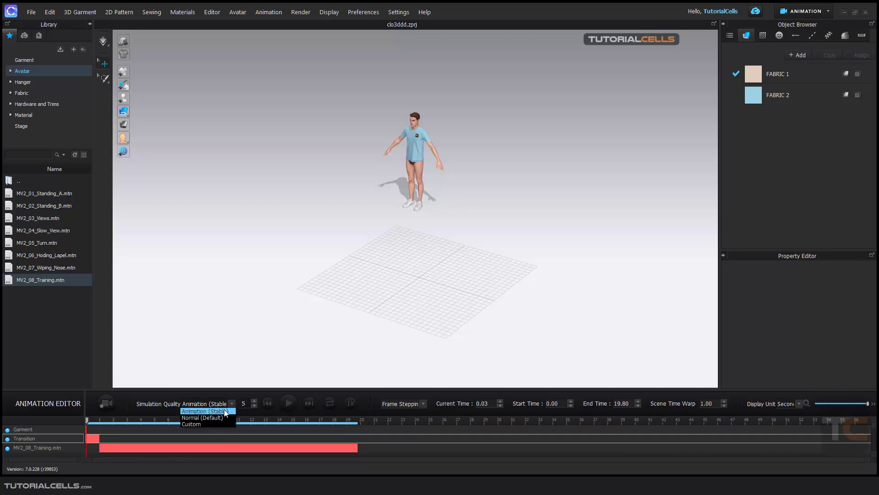
{"action": "left_click", "coordinate": [223, 417]}
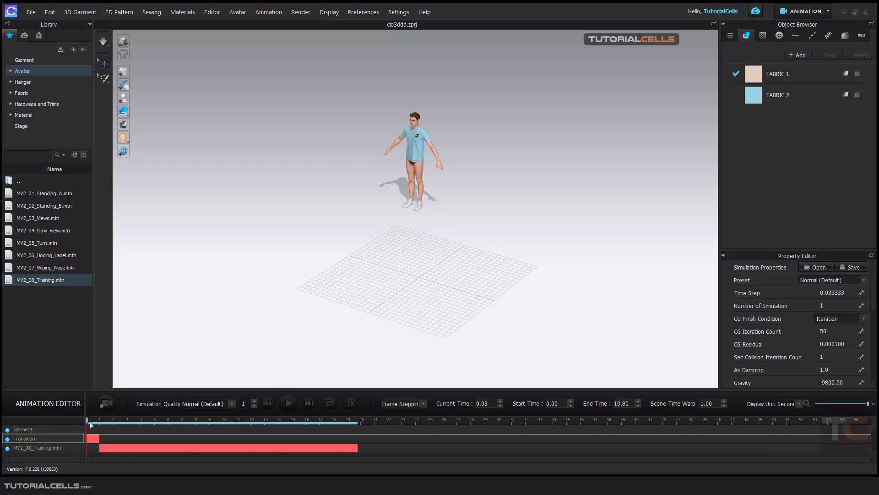
{"action": "left_click", "coordinate": [109, 407]}
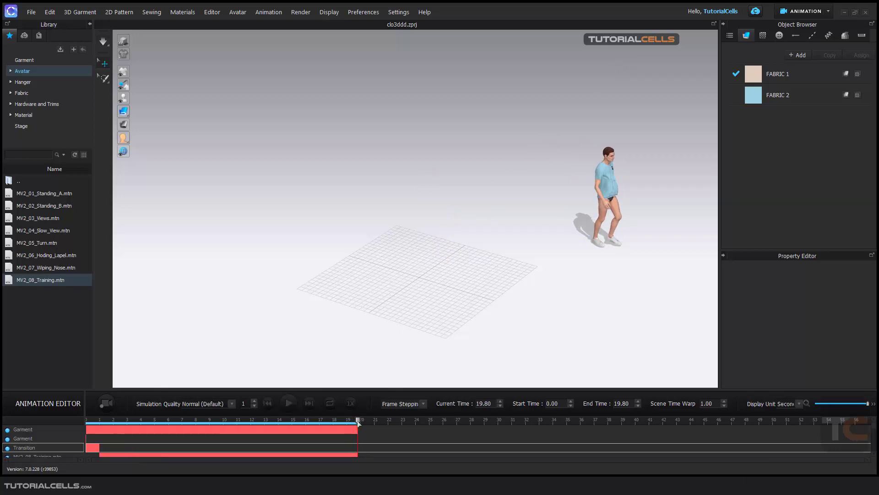
- Replay the recorded garment animation from the start with a closer view of the avatar, stop it, and return the timeline to 0.00
{"action": "left_click_drag", "start_coordinate": [357, 420], "coordinate": [86, 421]}
{"action": "left_click", "coordinate": [287, 403]}
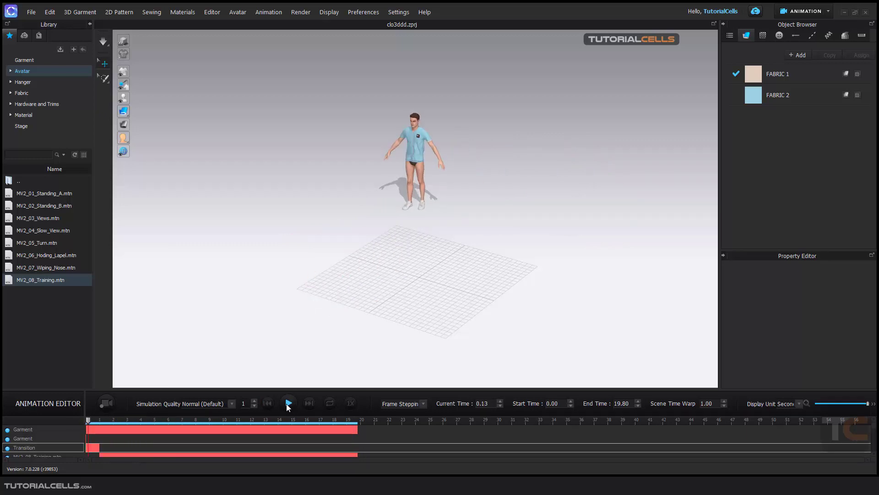
{"action": "scroll", "coordinate": [454, 190], "scroll_direction": "up", "scroll_amount": 5}
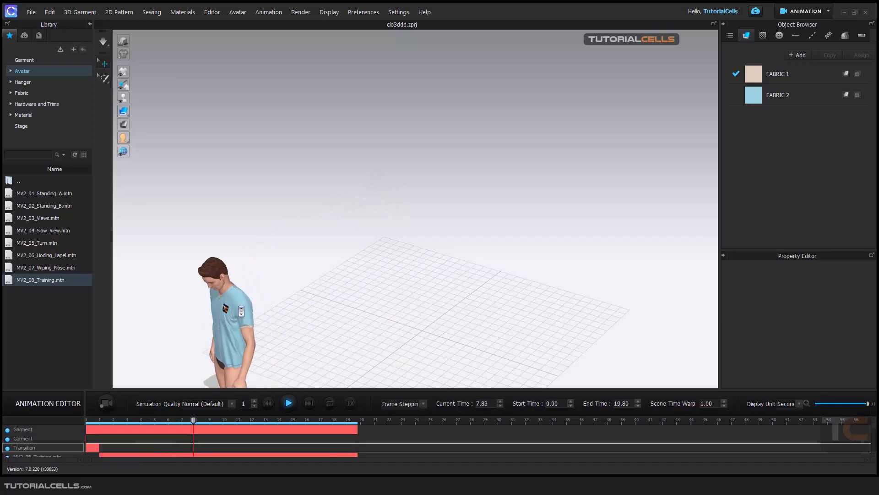
{"action": "left_click", "coordinate": [287, 405]}
{"action": "left_click_drag", "start_coordinate": [213, 420], "coordinate": [69, 416]}
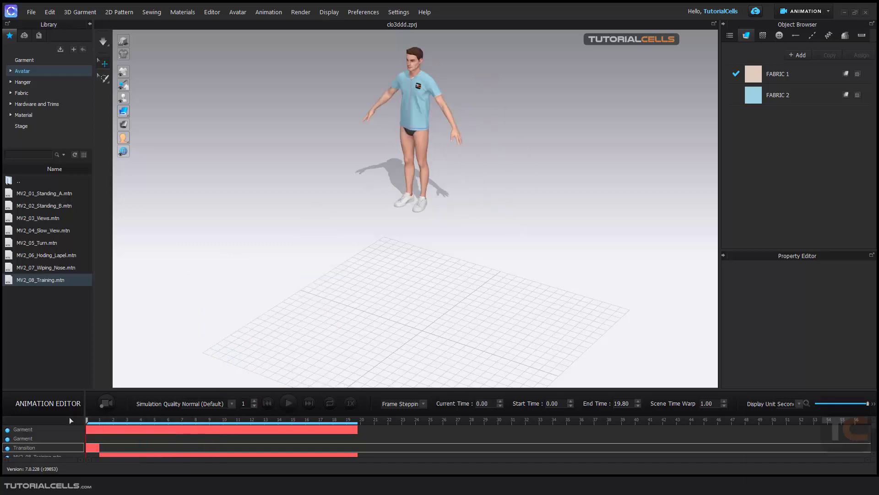
- Collapse the Library, select FABRIC 2, and examine its detailed physical properties from stretch and shear through bending to buckling ratio
{"action": "left_click", "coordinate": [89, 25]}
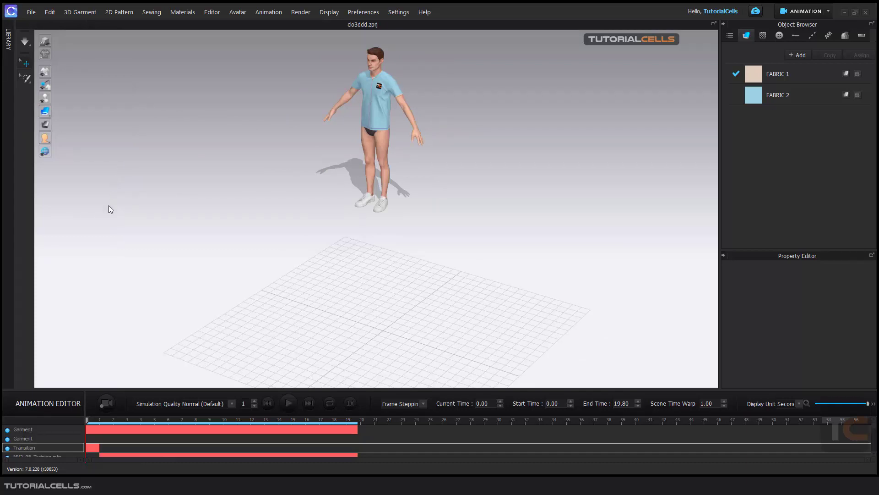
{"action": "left_click", "coordinate": [752, 98]}
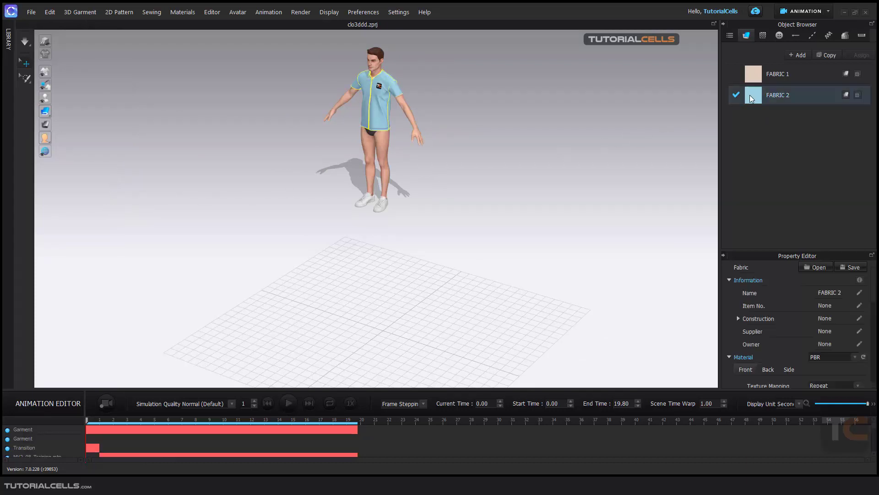
{"action": "left_click_drag", "start_coordinate": [752, 252], "coordinate": [753, 193]}
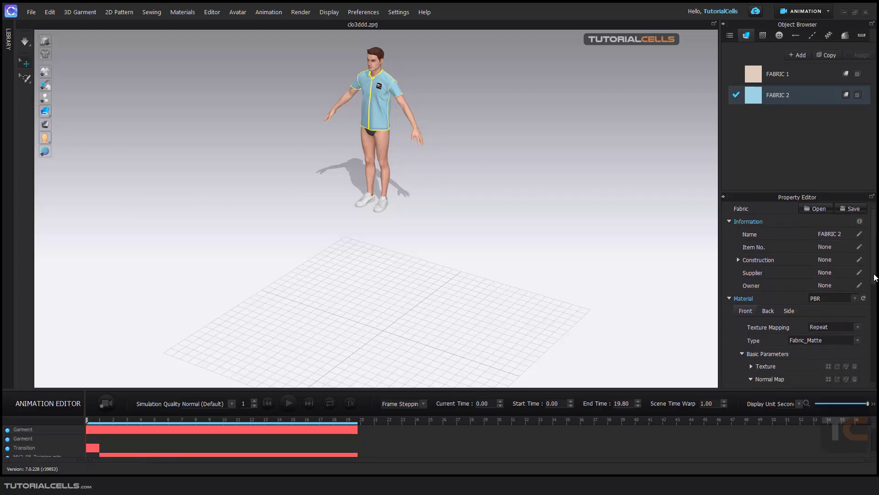
{"action": "scroll", "coordinate": [874, 320], "scroll_direction": "down", "scroll_amount": 5}
{"action": "scroll", "coordinate": [874, 322], "scroll_direction": "down", "scroll_amount": 6}
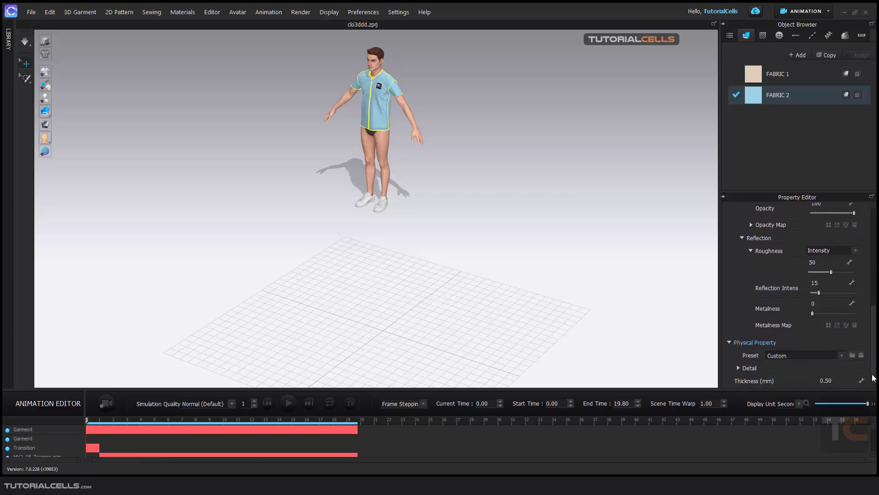
{"action": "left_click", "coordinate": [741, 368]}
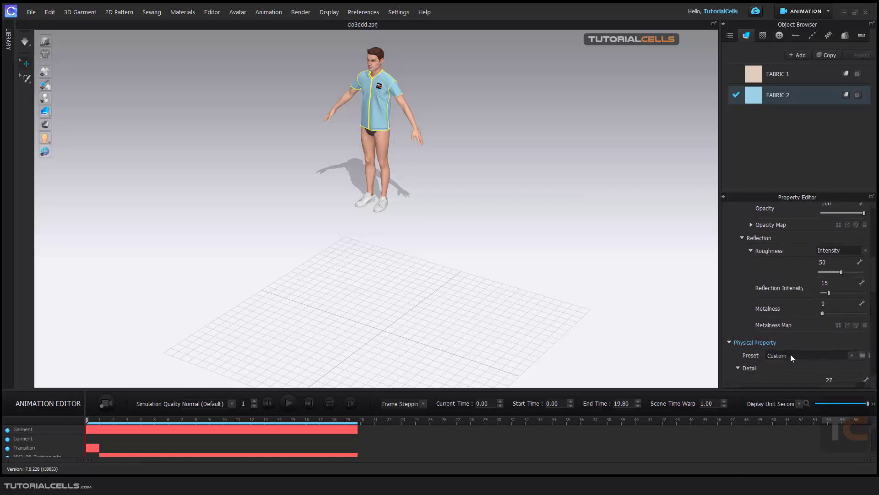
{"action": "scroll", "coordinate": [875, 301], "scroll_direction": "down", "scroll_amount": 5}
{"action": "scroll", "coordinate": [874, 300], "scroll_direction": "down", "scroll_amount": 2}
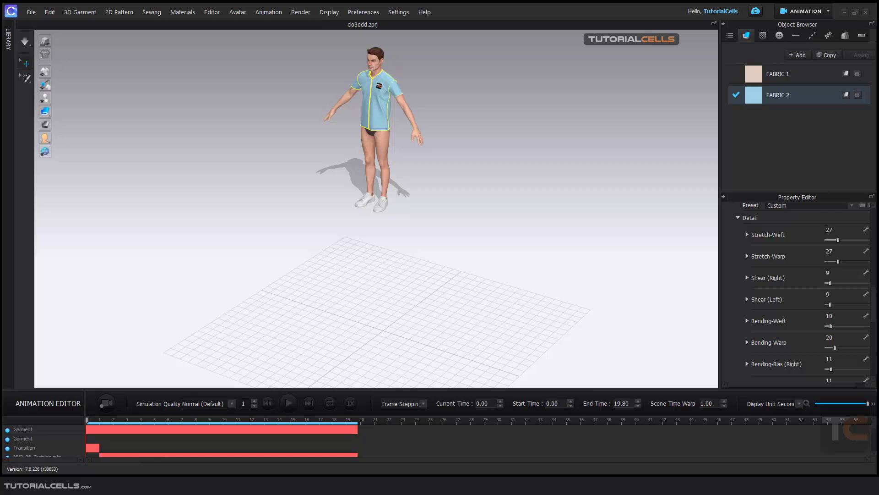
{"action": "scroll", "coordinate": [872, 307], "scroll_direction": "down", "scroll_amount": 3}
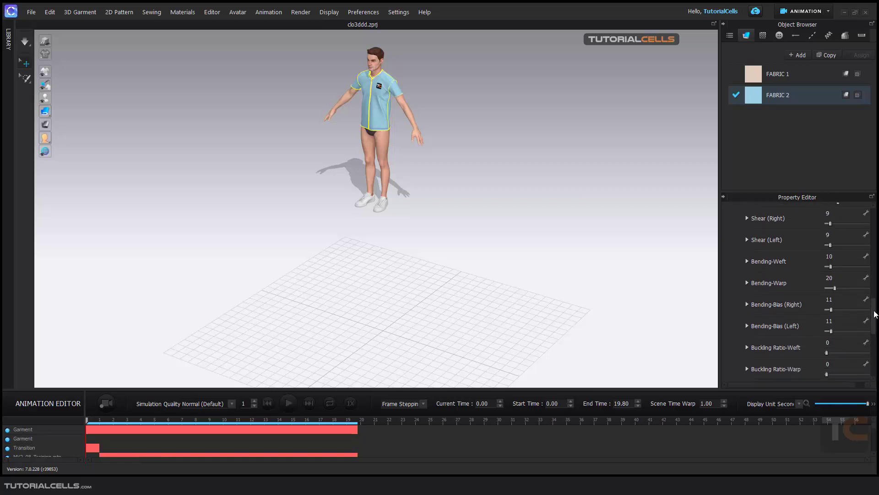
{"action": "mouse_move", "coordinate": [875, 314]}
{"action": "left_mouse_down"}
{"action": "mouse_move", "coordinate": [873, 346]}
{"action": "mouse_move", "coordinate": [872, 317]}
{"action": "left_mouse_up"}
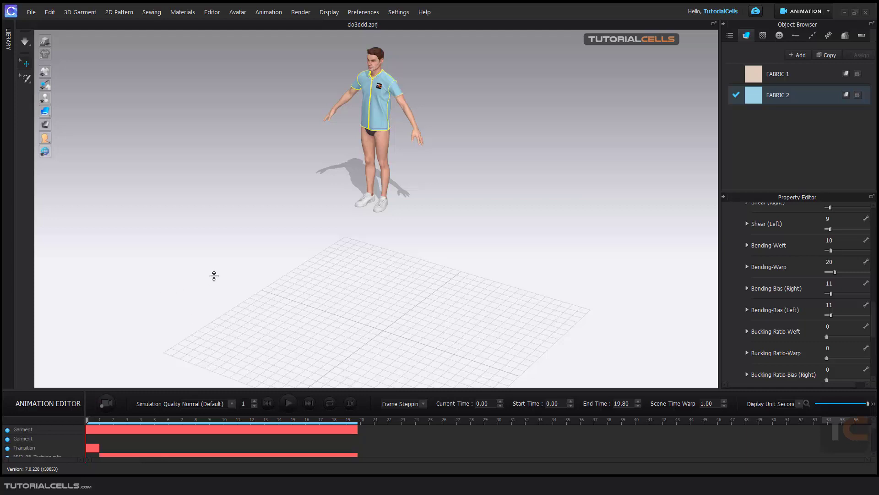
{"action": "scroll", "coordinate": [406, 162], "scroll_direction": "up", "scroll_amount": 2}
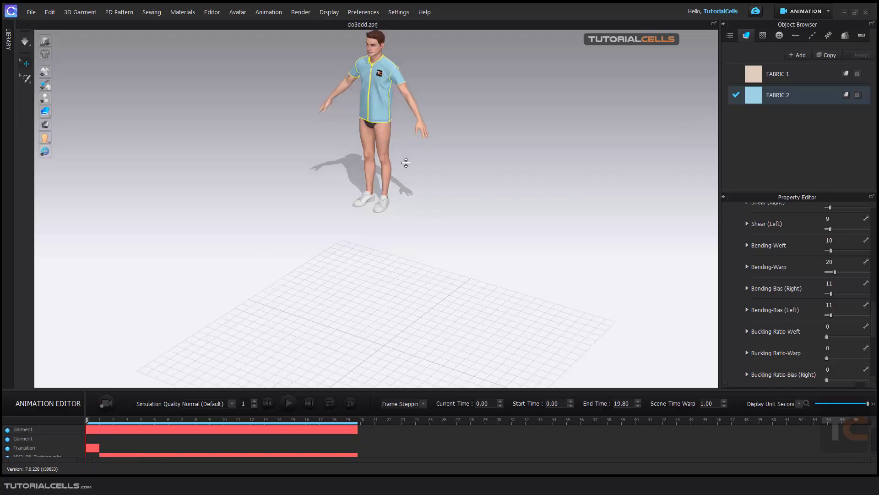
{"action": "scroll", "coordinate": [406, 162], "scroll_direction": "down", "scroll_amount": 2}
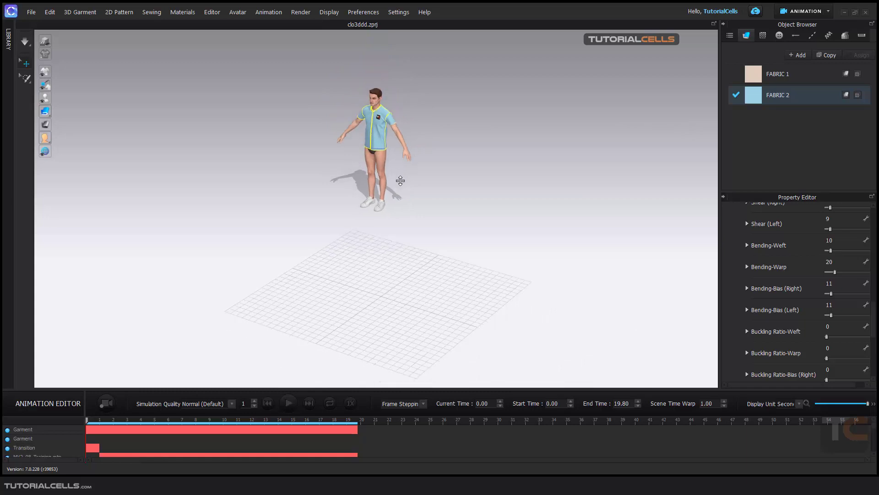
- Export the garment animation as Alembic (OGAWA) file zzzzz.abc, thick, at 30 FPS, with unified UV coordinates and the play region only
{"action": "left_click", "coordinate": [32, 12]}
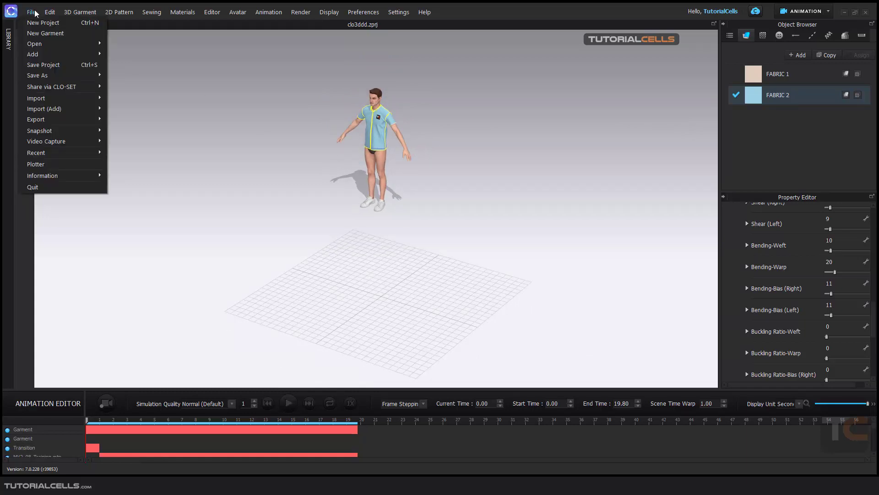
{"action": "mouse_move", "coordinate": [62, 120]}
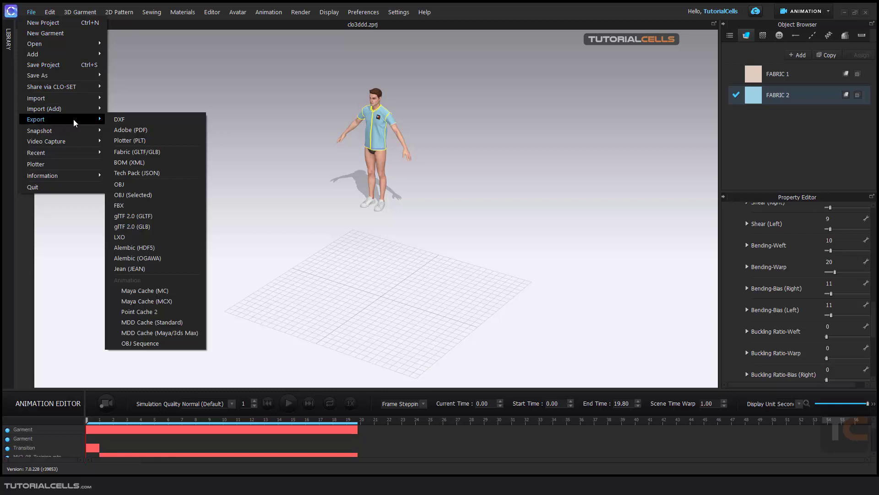
{"action": "left_click", "coordinate": [158, 258]}
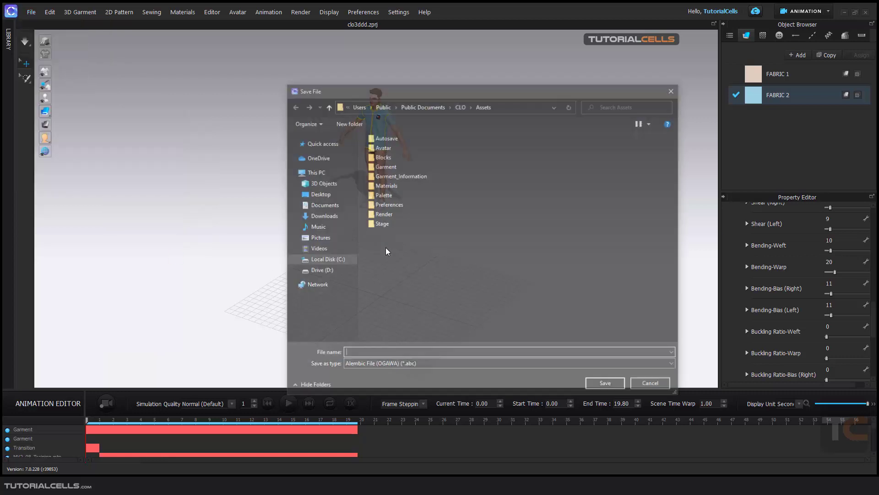
{"action": "left_click_drag", "start_coordinate": [383, 94], "coordinate": [329, 77]}
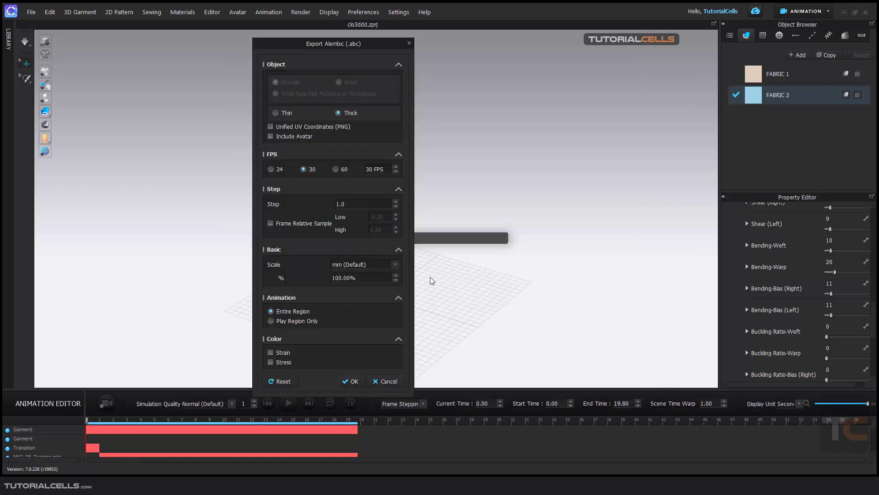
{"action": "left_click_drag", "start_coordinate": [324, 47], "coordinate": [327, 46]}
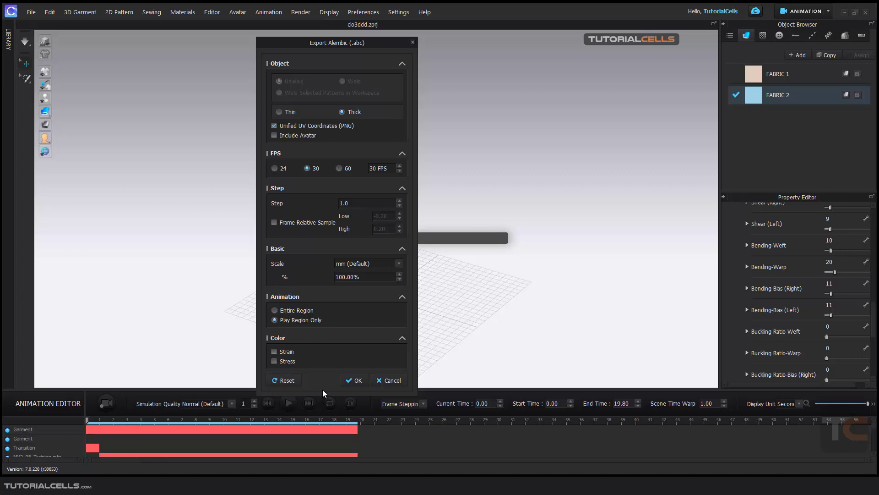
{"action": "left_click", "coordinate": [349, 380]}
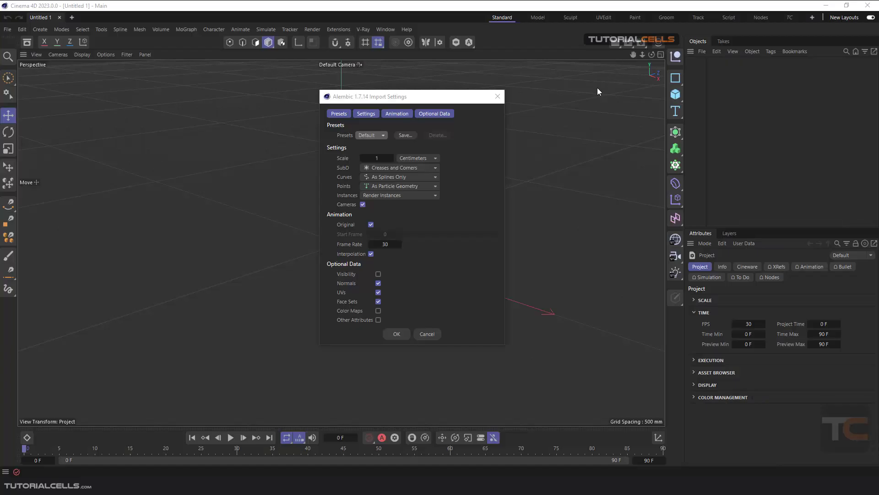
- Switch to Cinema 4D and import zzzzz.abc with the scale unit set to Millimeters
{"action": "left_click_drag", "start_coordinate": [413, 102], "coordinate": [328, 101]}
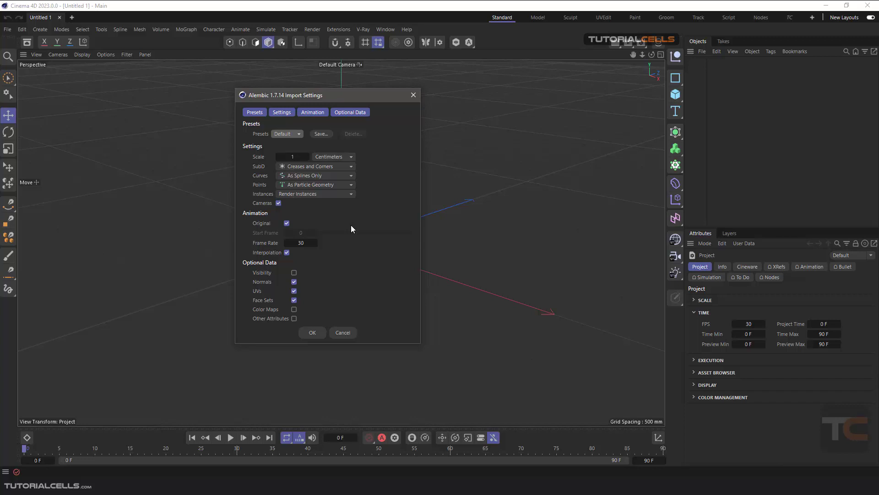
{"action": "left_click", "coordinate": [344, 158]}
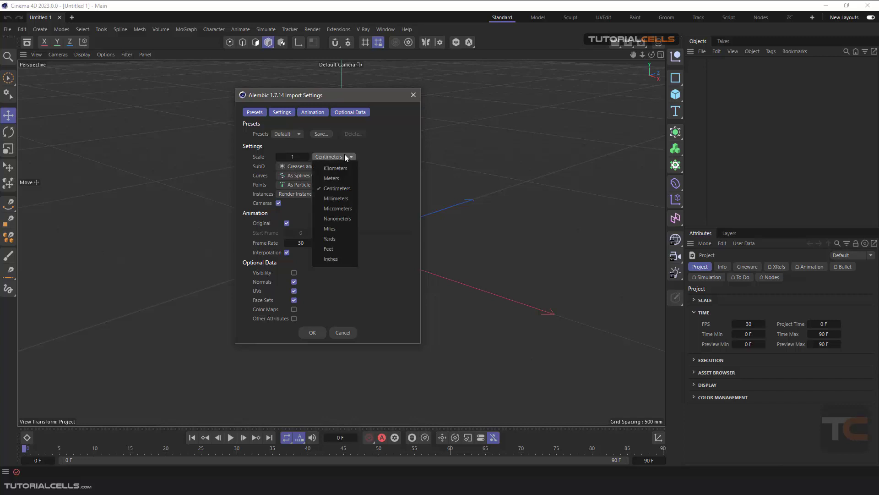
{"action": "left_click", "coordinate": [335, 197]}
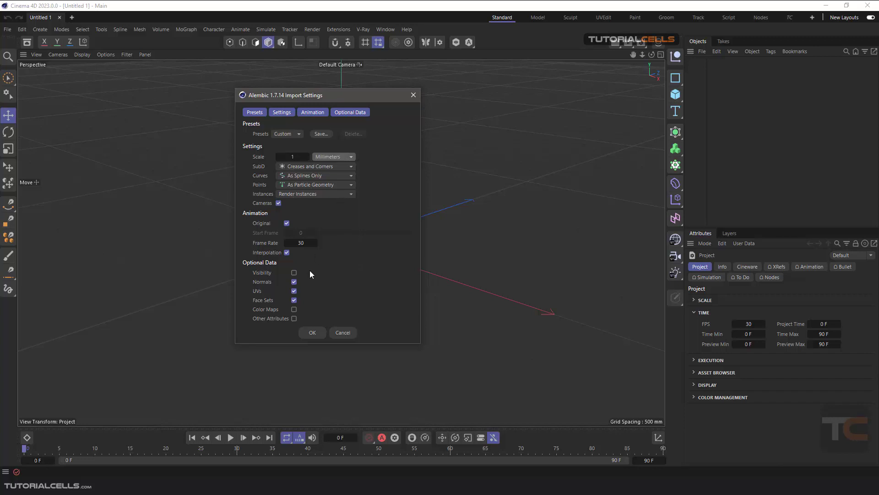
{"action": "left_click", "coordinate": [304, 331]}
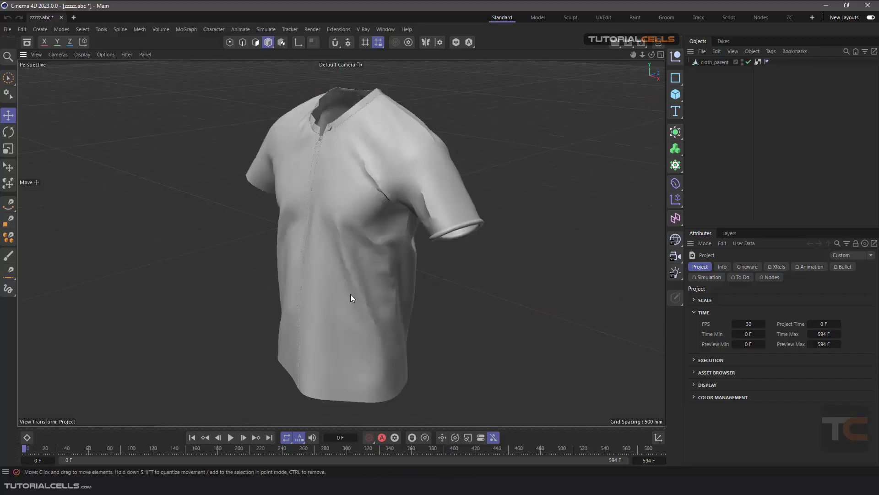
- Play the imported shirt animation in the full perspective view, stop it, and return to frame 0
{"action": "left_click", "coordinate": [230, 438]}
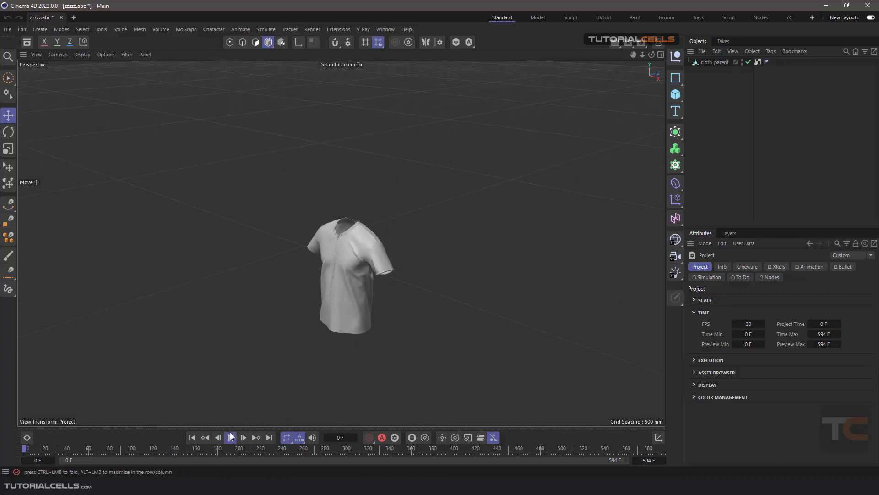
{"action": "middle_click", "coordinate": [364, 261]}
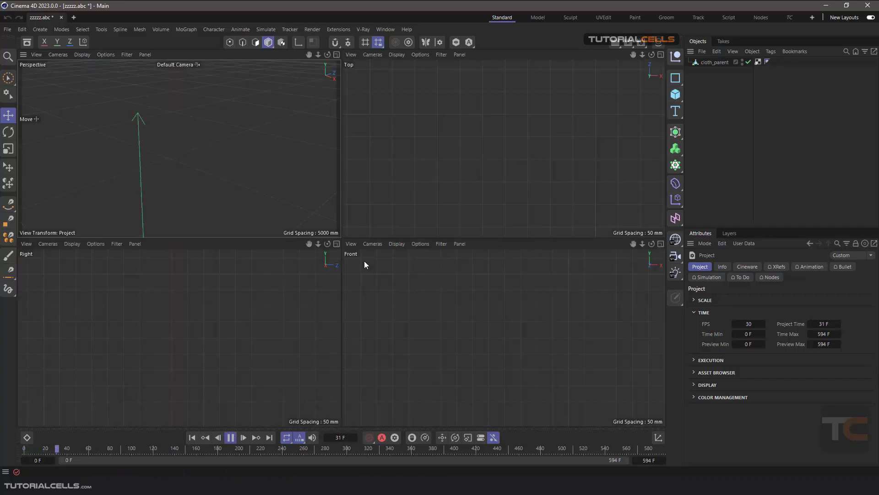
{"action": "middle_click", "coordinate": [282, 198]}
{"action": "middle_click", "coordinate": [328, 270]}
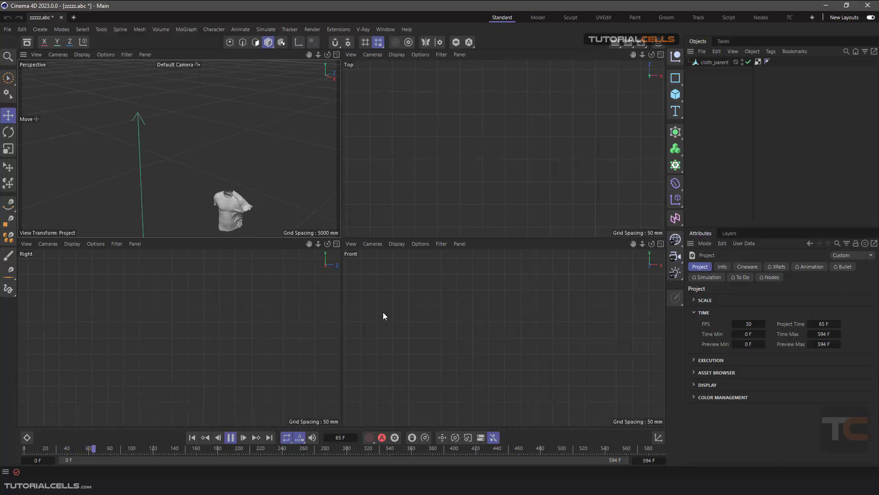
{"action": "middle_click", "coordinate": [271, 183]}
{"action": "middle_click_drag", "start_coordinate": [391, 320], "coordinate": [392, 63], "text": "alt"}
{"action": "scroll", "coordinate": [378, 208], "scroll_direction": "down", "scroll_amount": 4}
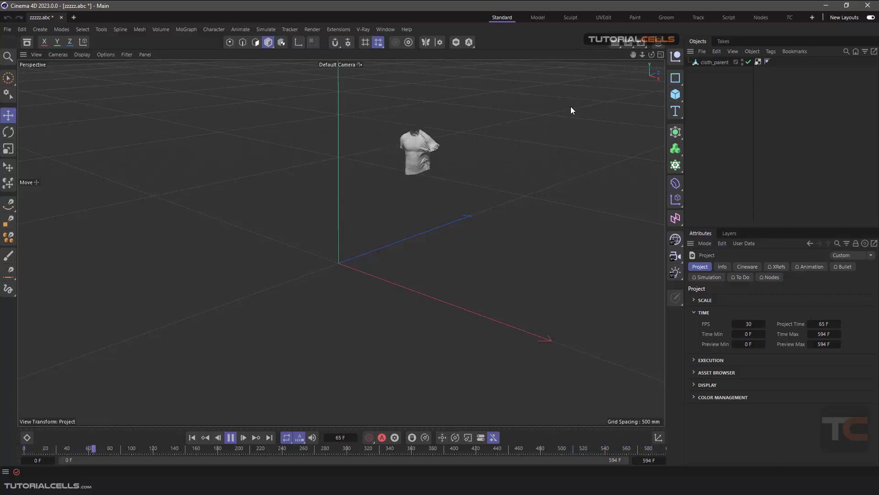
{"action": "left_click", "coordinate": [233, 437]}
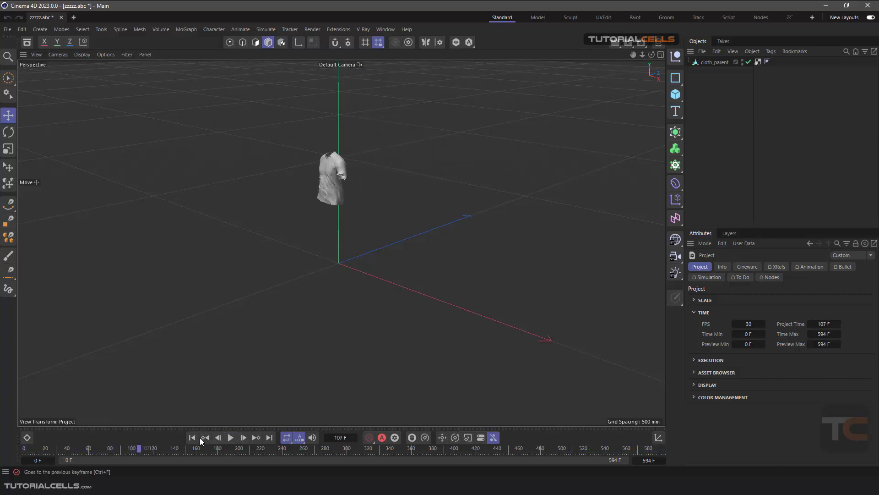
{"action": "left_click", "coordinate": [192, 438]}
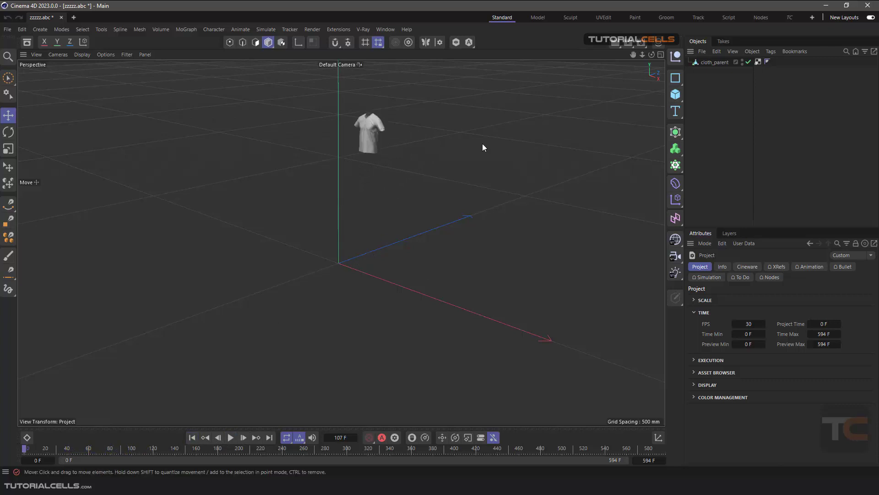